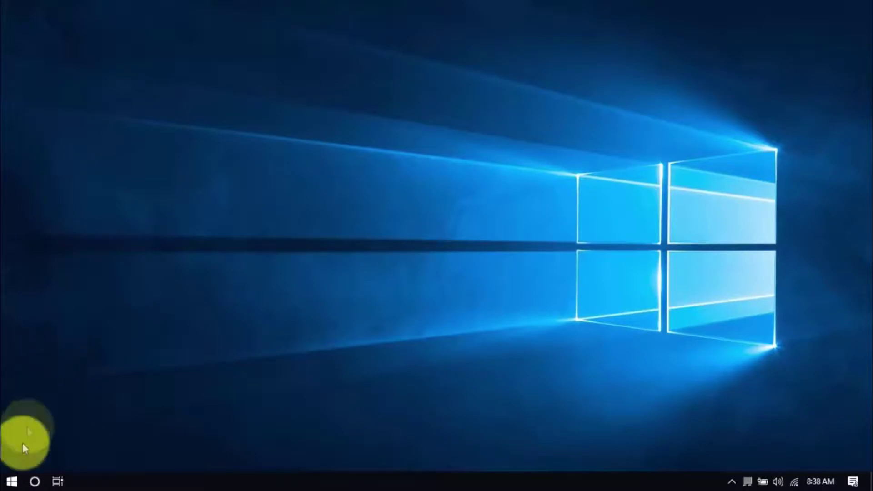
{"action": "left_click", "coordinate": [10, 482]}
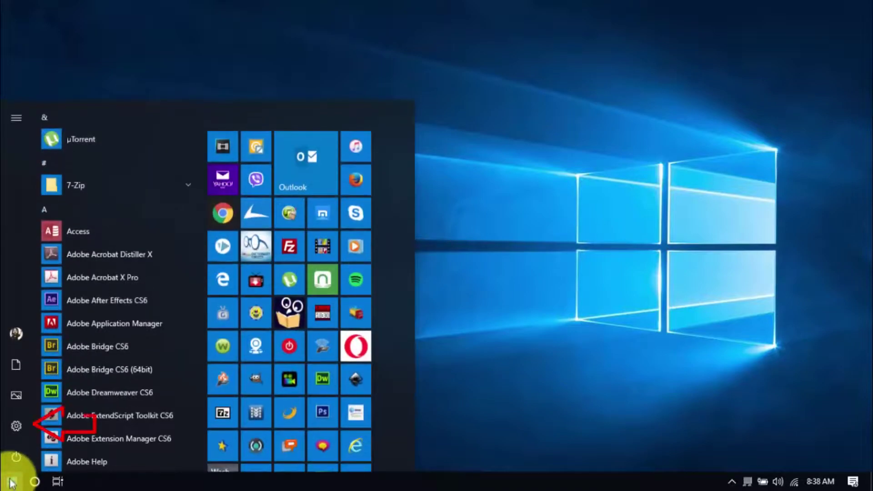
{"action": "left_click", "coordinate": [16, 426]}
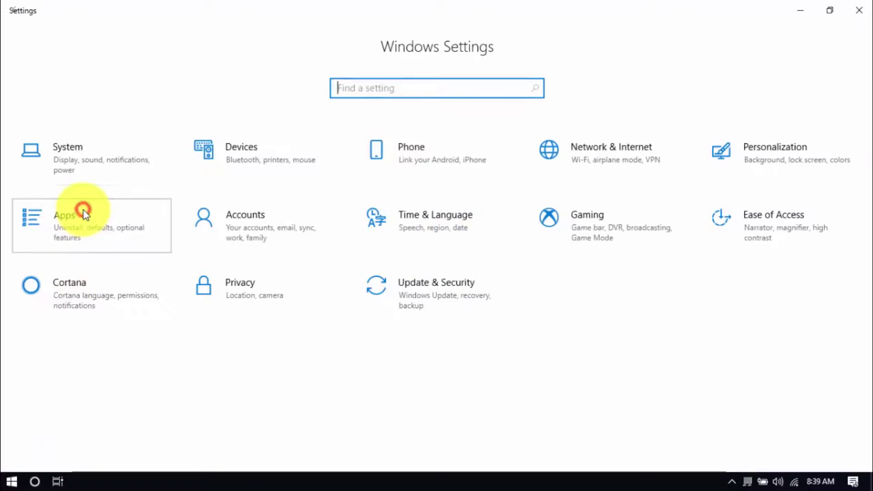
{"action": "left_click", "coordinate": [83, 210]}
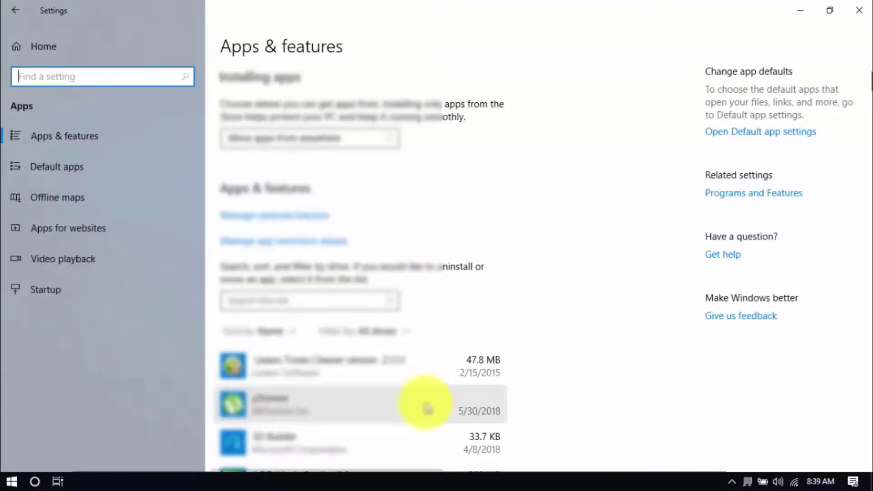
{"action": "scroll", "coordinate": [423, 406], "scroll_direction": "down", "scroll_amount": 5}
{"action": "scroll", "coordinate": [423, 407], "scroll_direction": "down", "scroll_amount": 3}
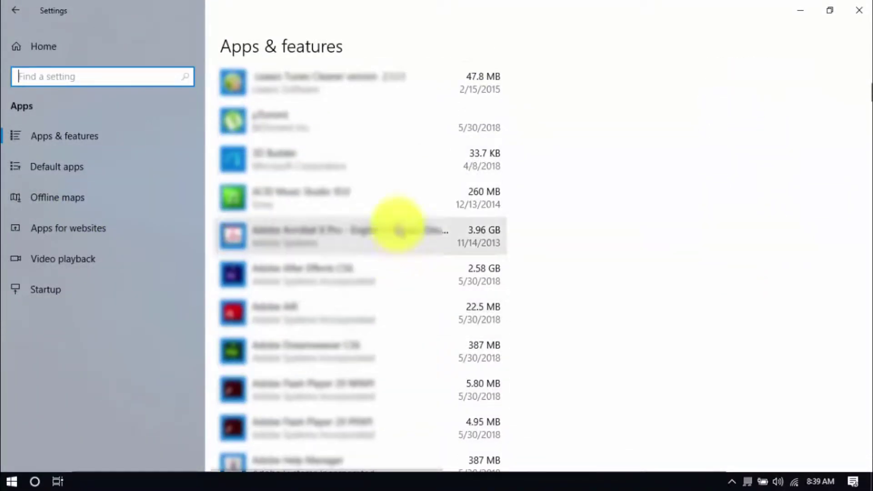
{"action": "left_click", "coordinate": [400, 198]}
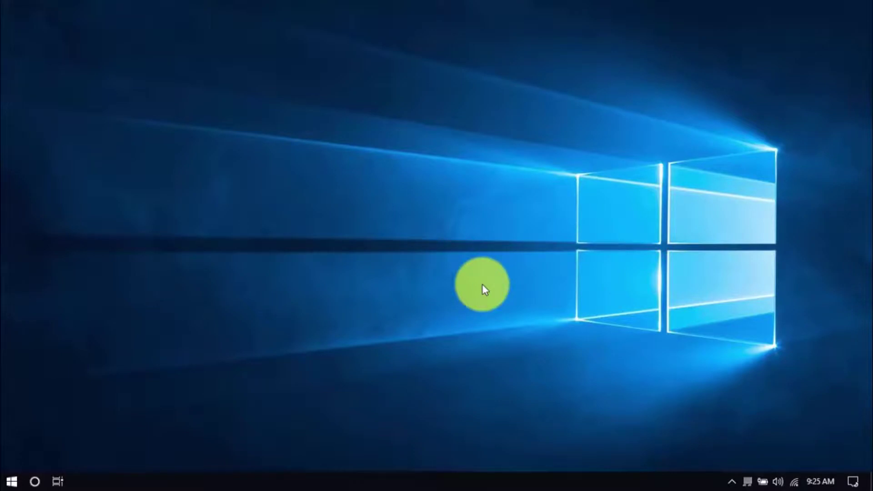
- Reach Control Panel's Power Options page via Settings > System > Power & sleep > Additional power settings
{"action": "left_click", "coordinate": [13, 484]}
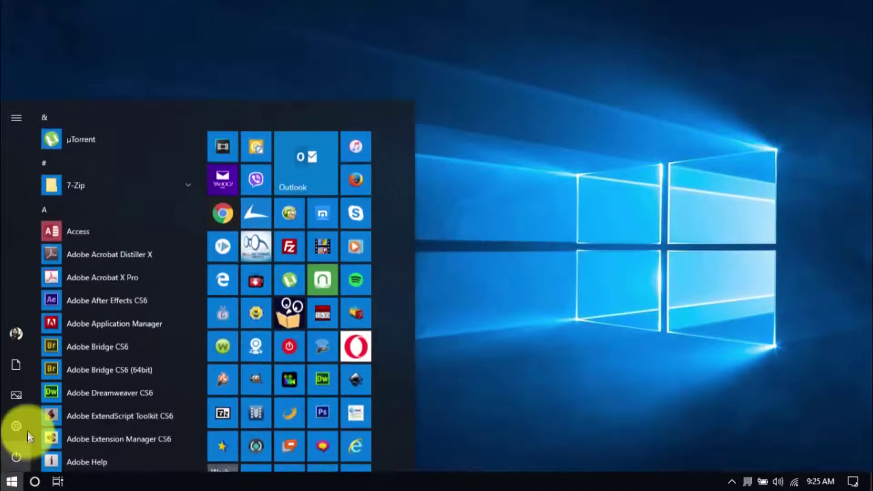
{"action": "left_click", "coordinate": [27, 421]}
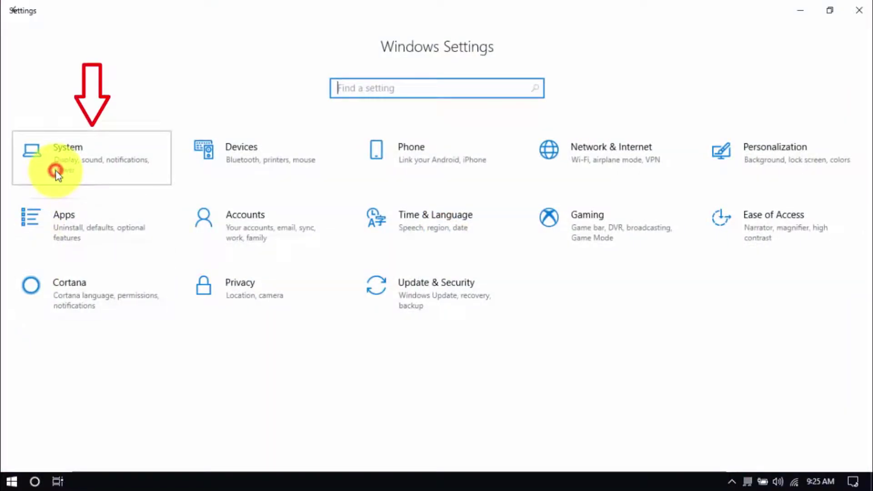
{"action": "left_click", "coordinate": [57, 179]}
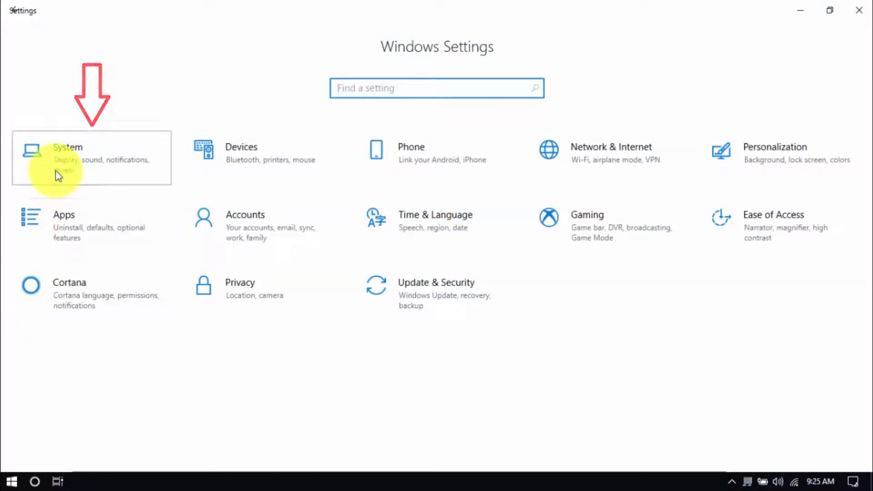
{"action": "left_click", "coordinate": [75, 260]}
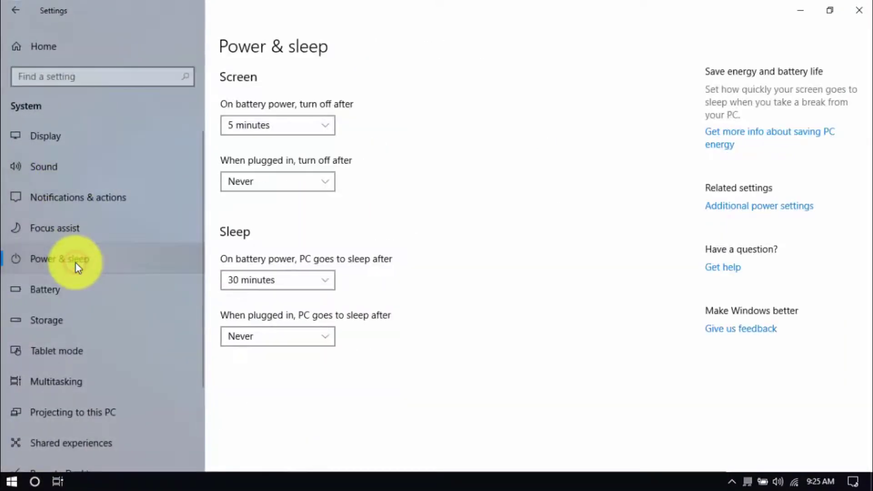
{"action": "left_click", "coordinate": [739, 211]}
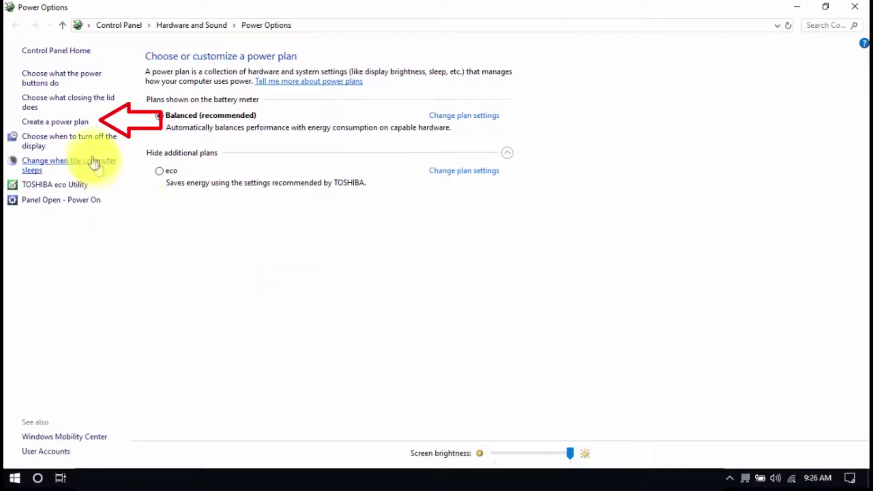
- Create My Custom Plan 1 based on the High performance plan, keeping default display and sleep settings
{"action": "left_click", "coordinate": [76, 123]}
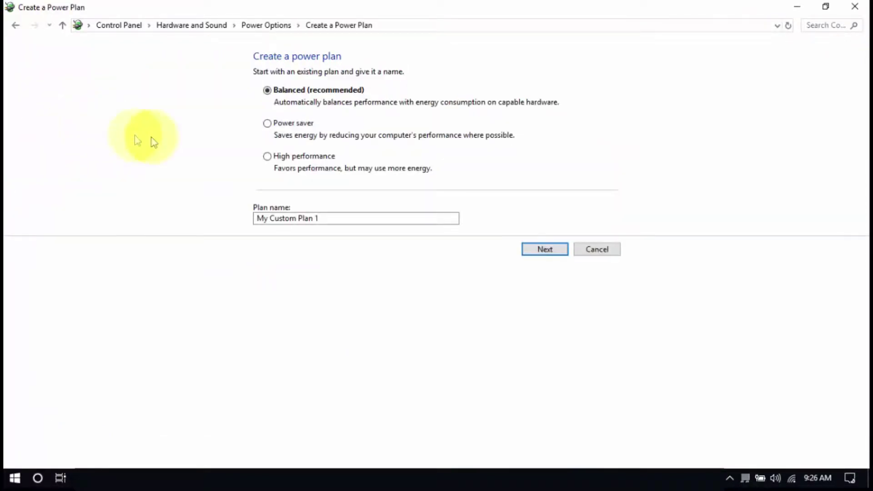
{"action": "left_click", "coordinate": [267, 156]}
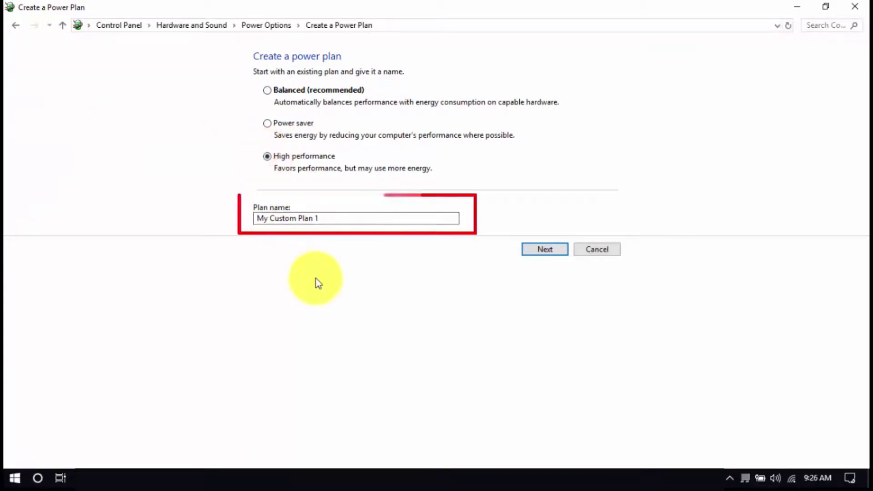
{"action": "left_click", "coordinate": [533, 249]}
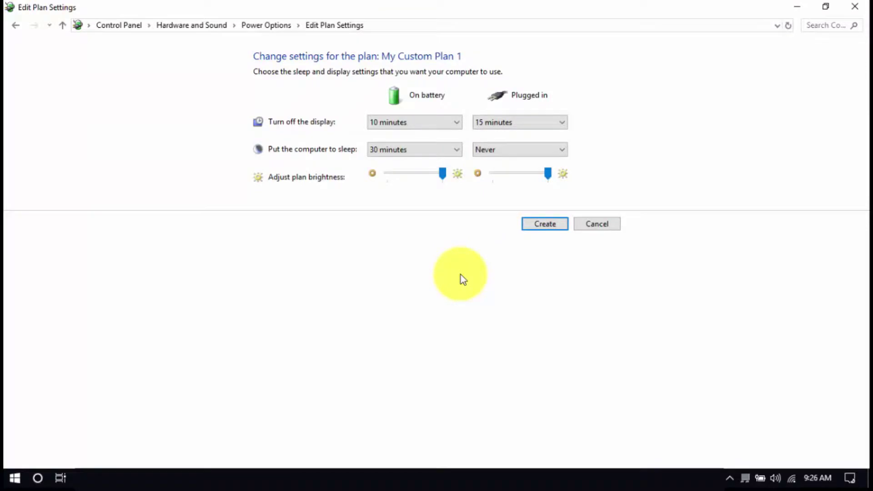
{"action": "left_click", "coordinate": [548, 226]}
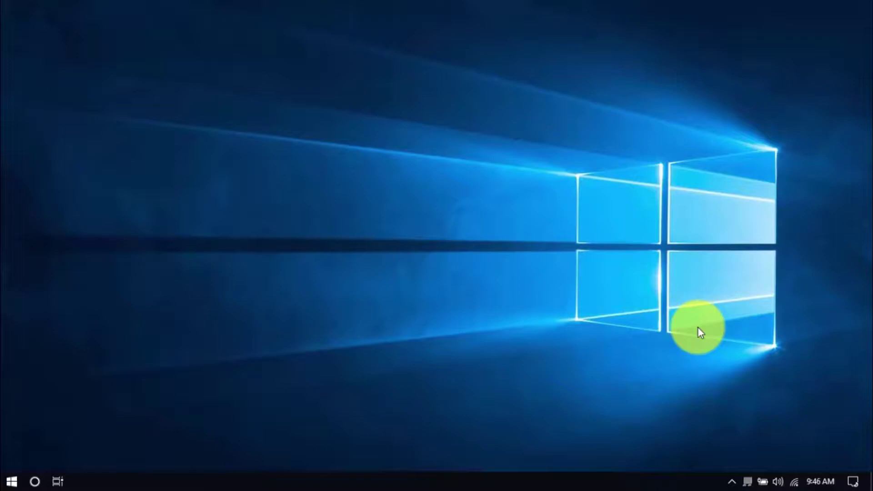
{"action": "right_click", "coordinate": [697, 482]}
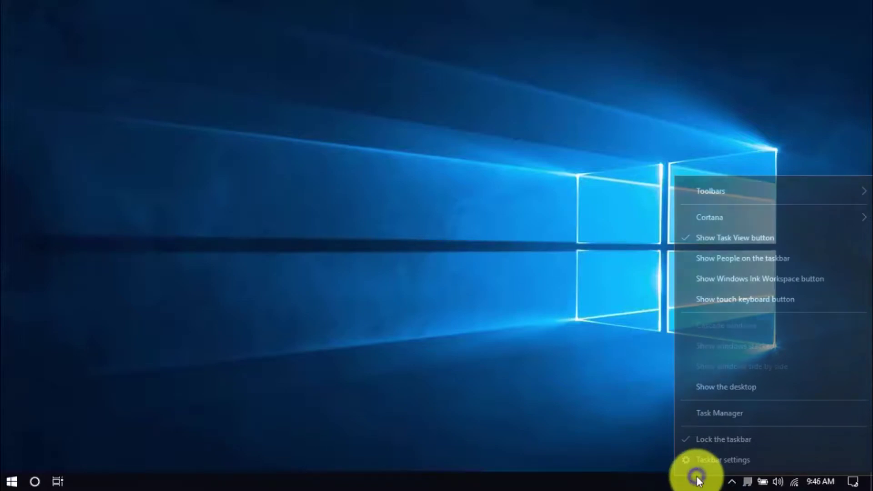
{"action": "left_click", "coordinate": [698, 417]}
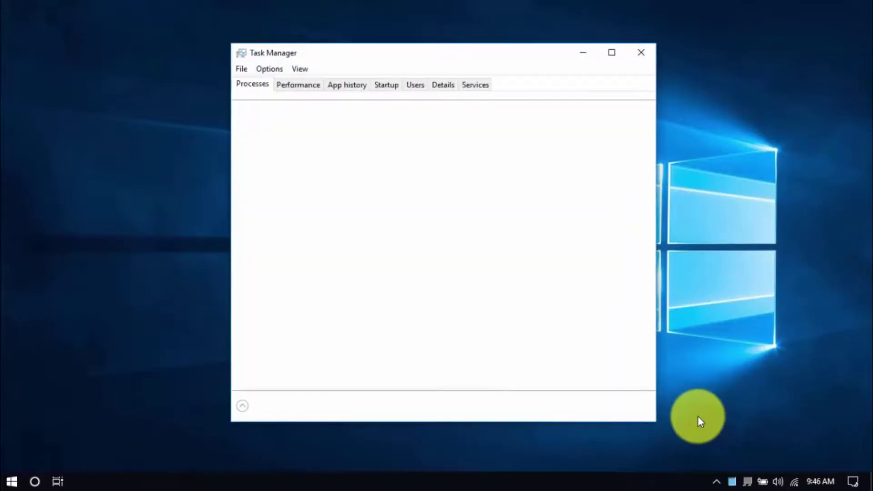
{"action": "left_click", "coordinate": [387, 85]}
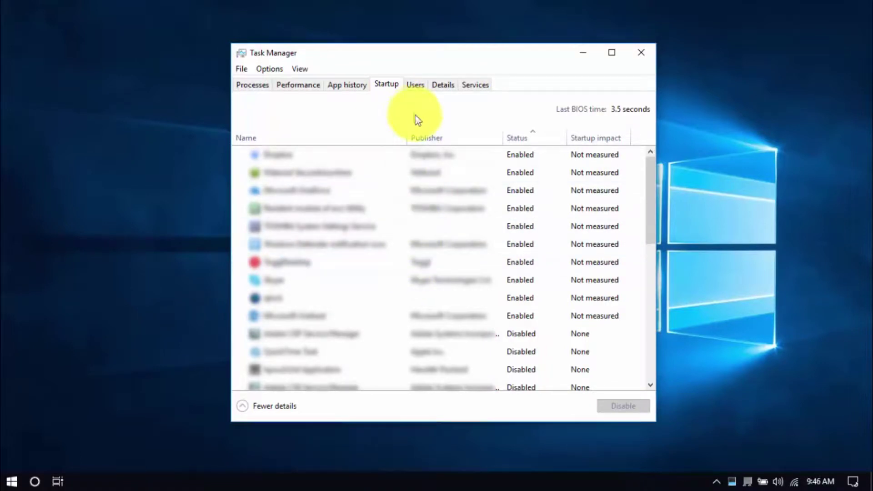
{"action": "right_click", "coordinate": [507, 208]}
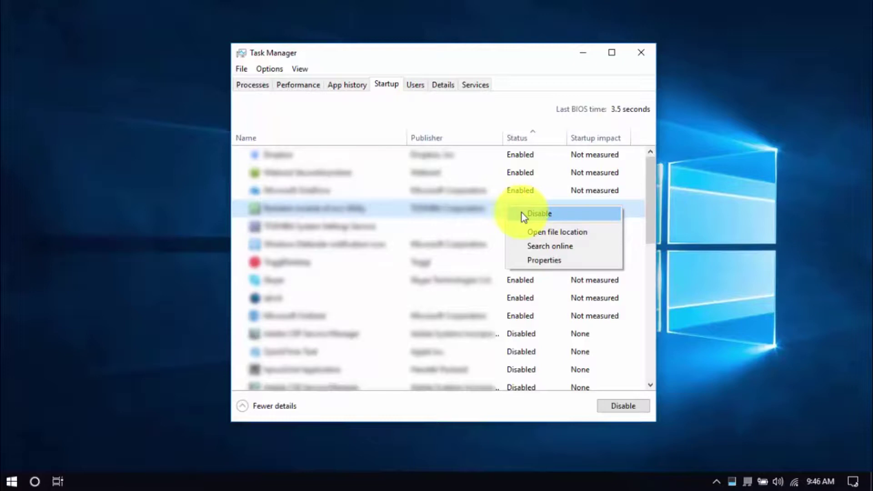
{"action": "left_click", "coordinate": [481, 210]}
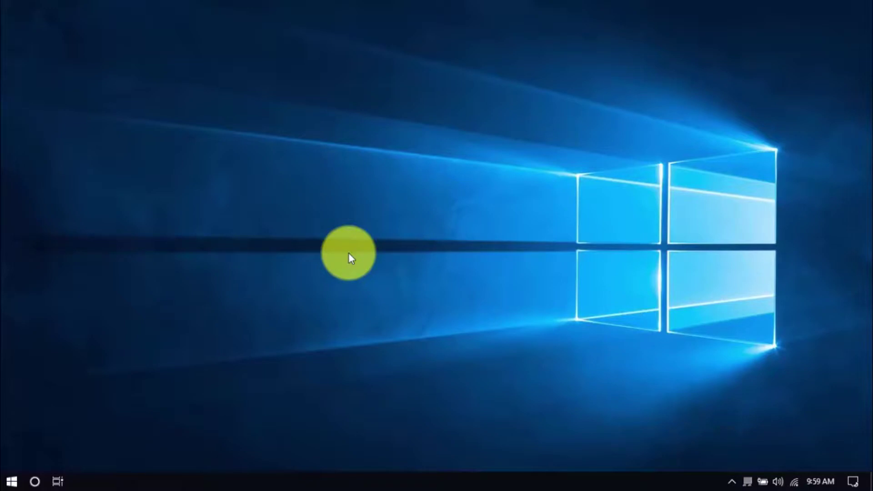
{"action": "left_click", "coordinate": [9, 482]}
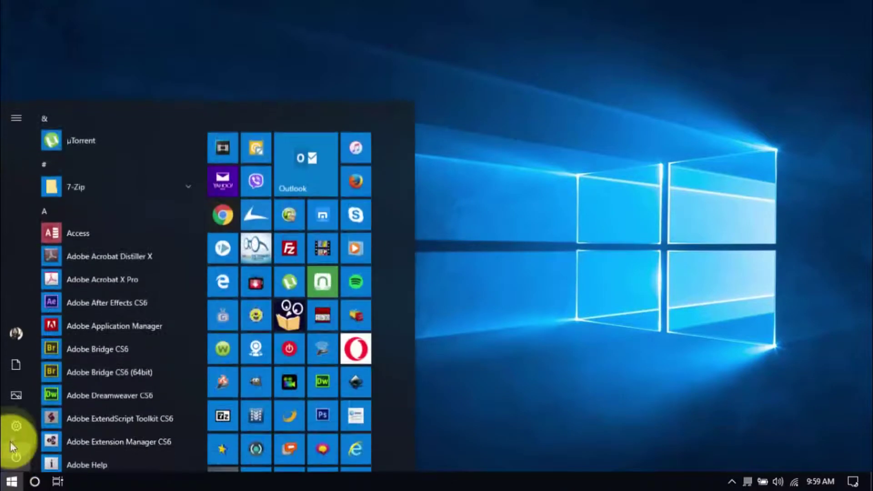
{"action": "left_click", "coordinate": [15, 420]}
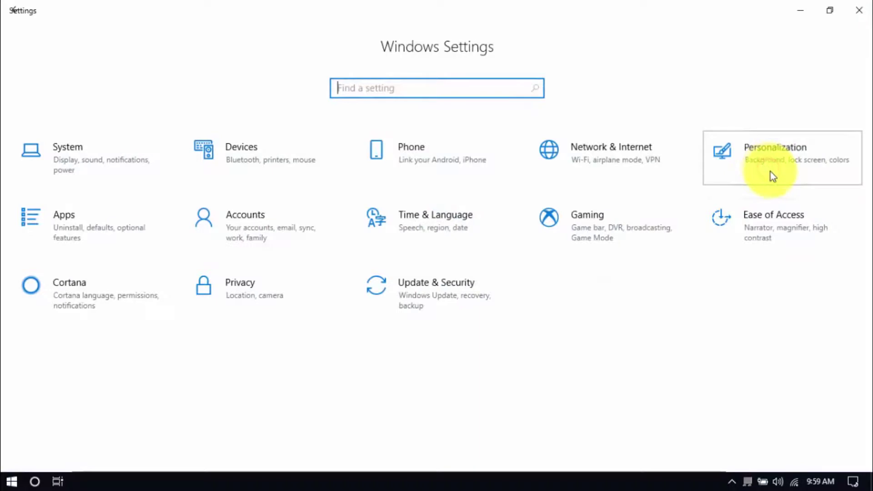
{"action": "left_click", "coordinate": [772, 172]}
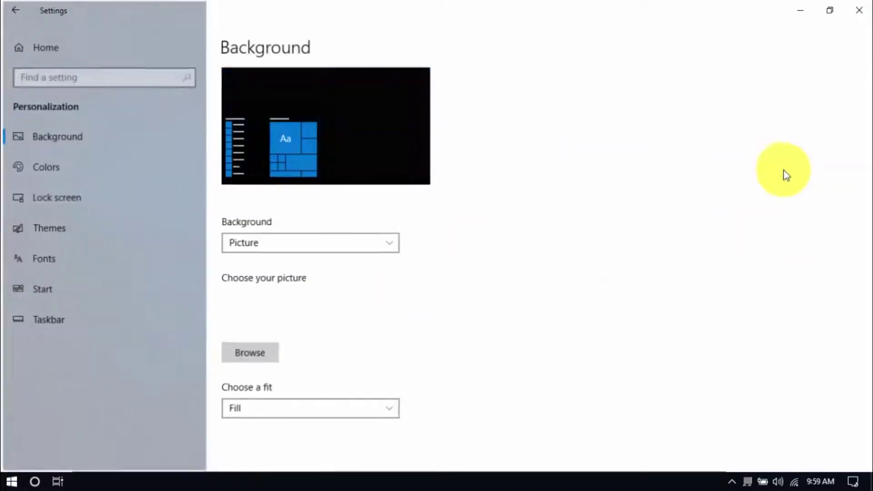
{"action": "left_click", "coordinate": [82, 170]}
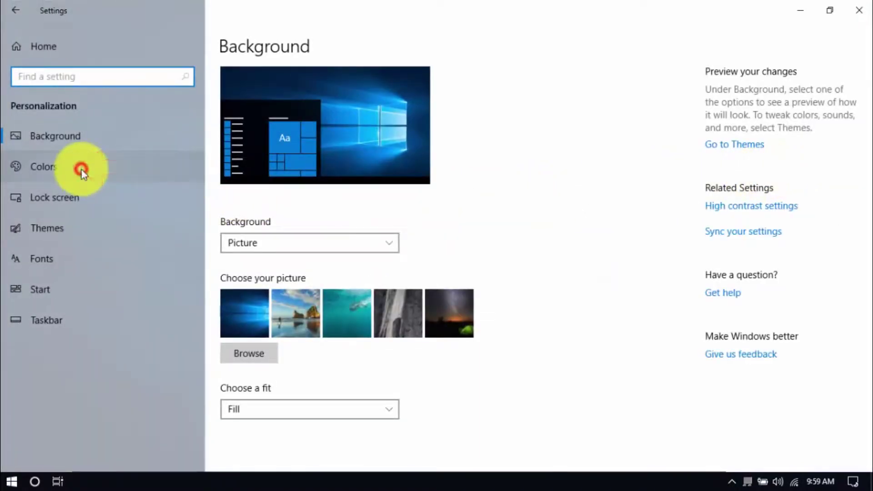
{"action": "scroll", "coordinate": [555, 302], "scroll_direction": "down", "scroll_amount": 5}
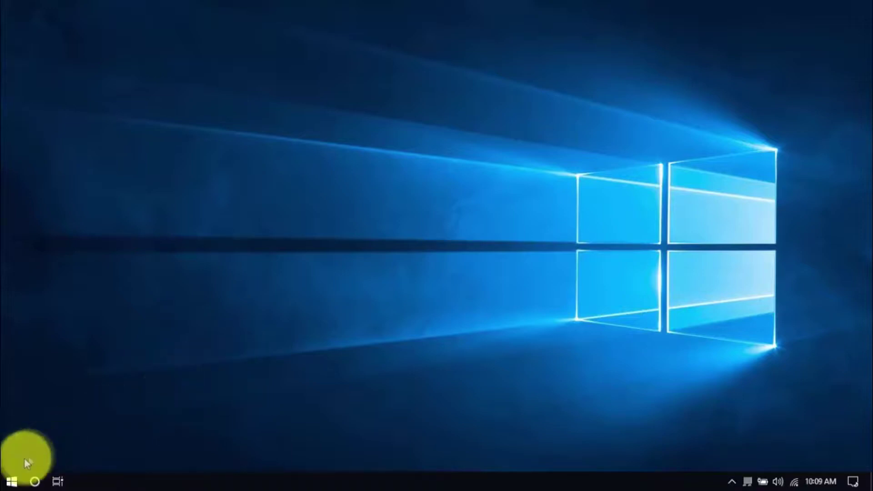
- Launch Defragment and Optimize Drives from a Start menu search for 'defrag'
{"action": "left_click", "coordinate": [12, 483]}
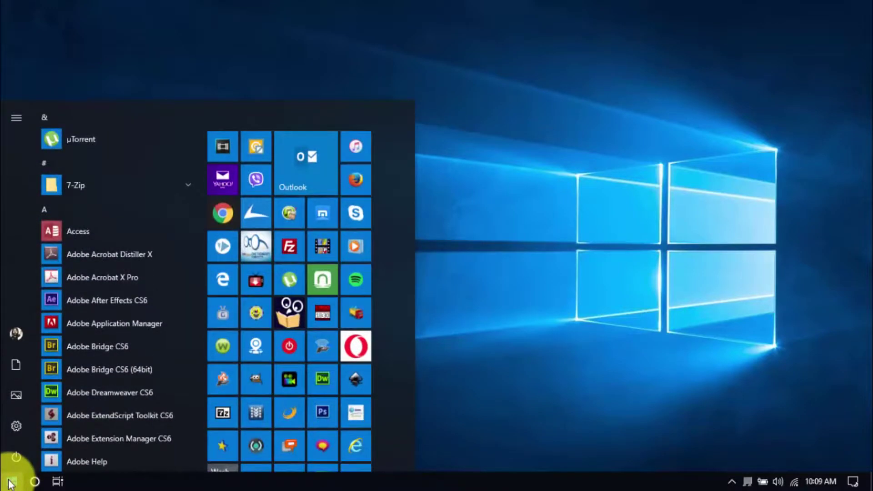
{"action": "type", "text": "defragg"}
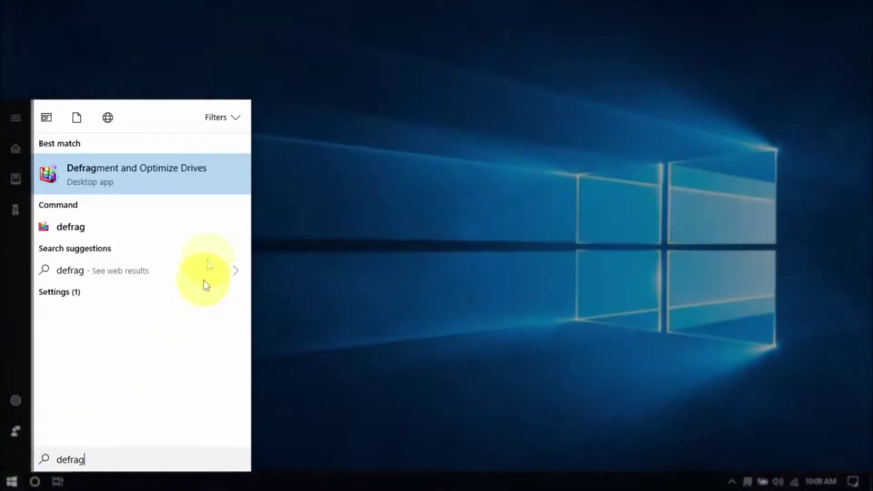
{"action": "key", "text": "Return"}
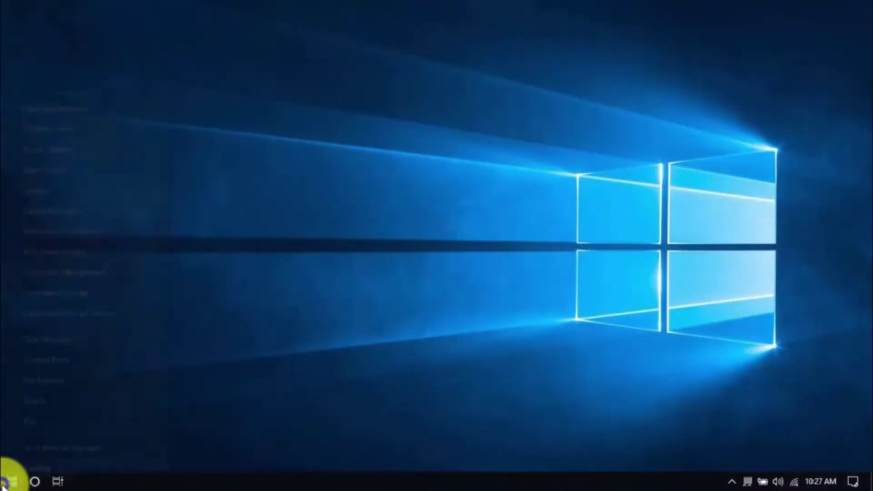
- Reach the current user's Temp folder by running %temp% from the Win+X Run box
{"action": "right_click", "coordinate": [10, 482]}
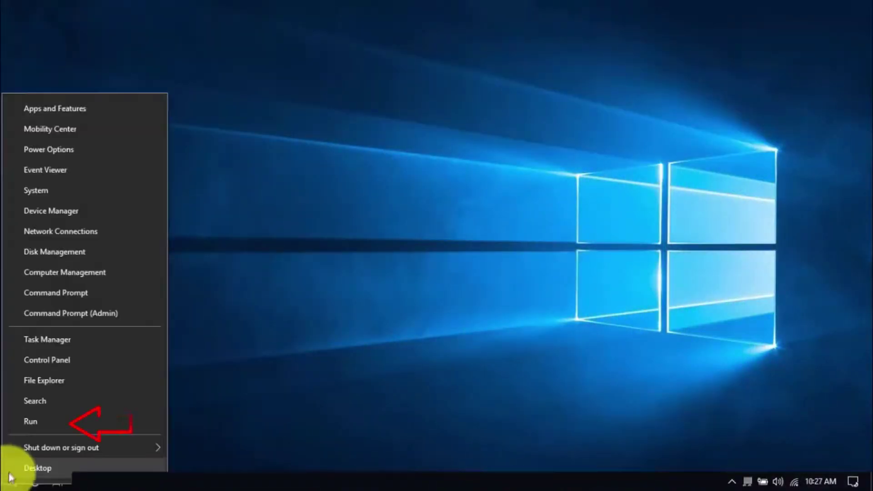
{"action": "left_click", "coordinate": [44, 419]}
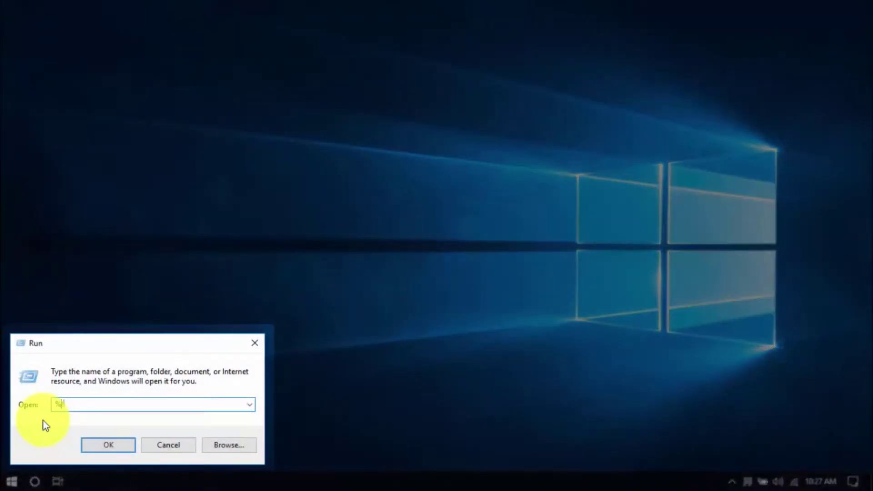
{"action": "type", "text": "%temp%"}
{"action": "key", "text": "Return"}
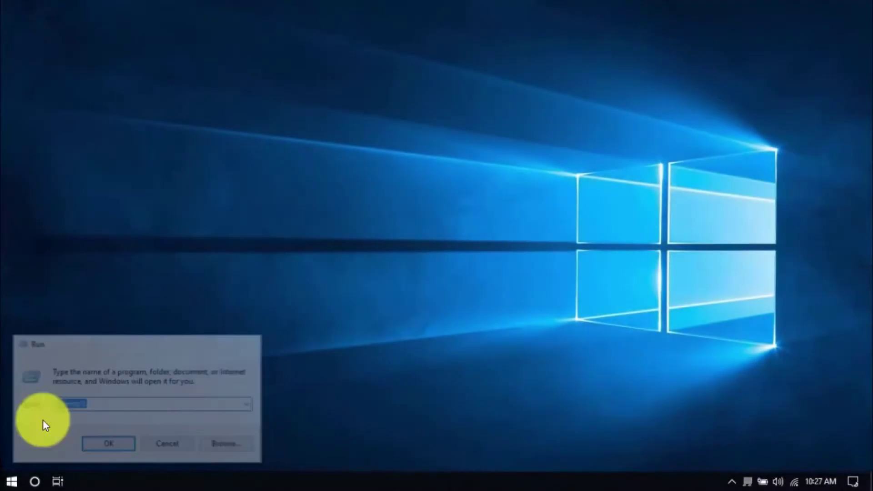
- Select all 57 items in the Temp folder and delete them
{"action": "left_click", "coordinate": [511, 328]}
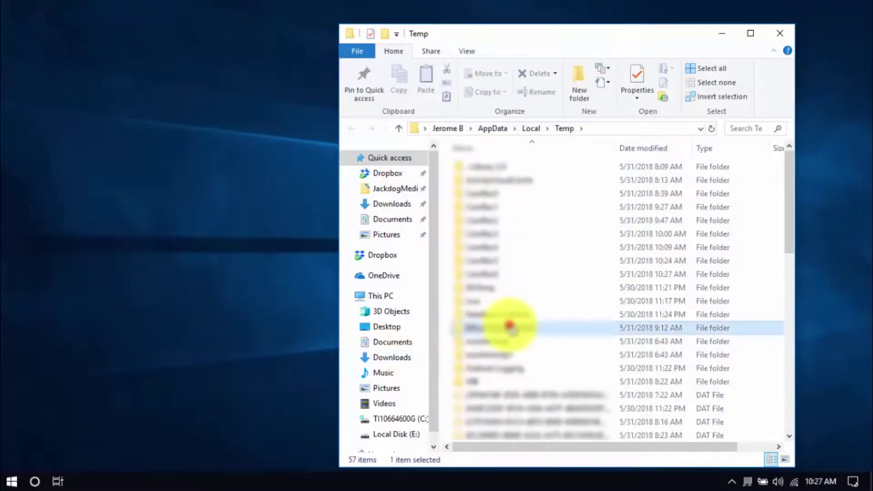
{"action": "key", "text": "ctrl+a"}
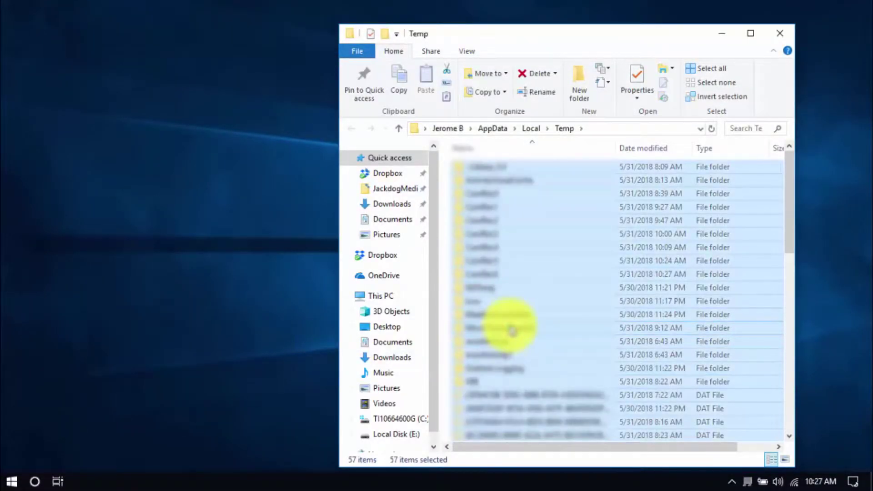
{"action": "key", "text": "Delete"}
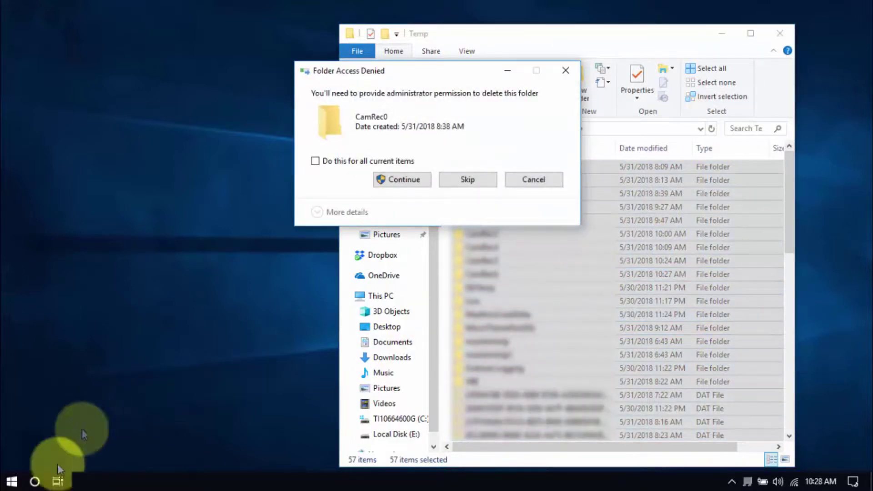
- Reach the Windows Temp folder by running 'temp' from the Win+X Run box
{"action": "right_click", "coordinate": [12, 481]}
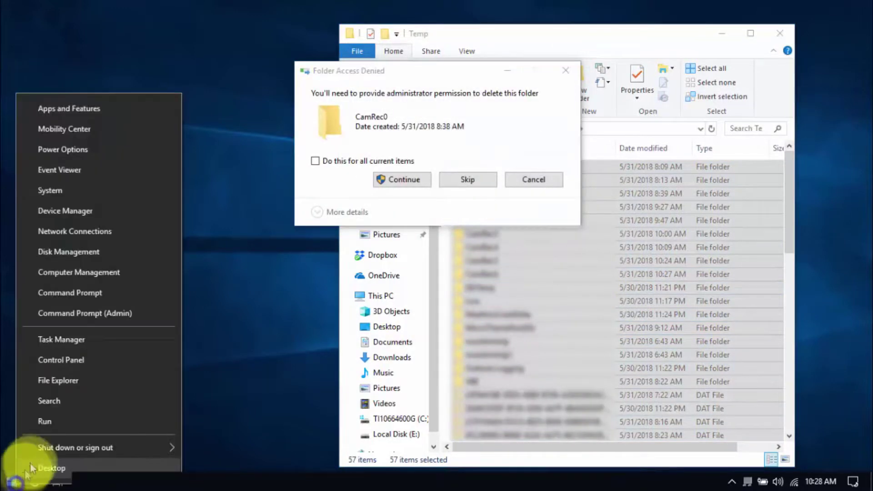
{"action": "left_click", "coordinate": [50, 419]}
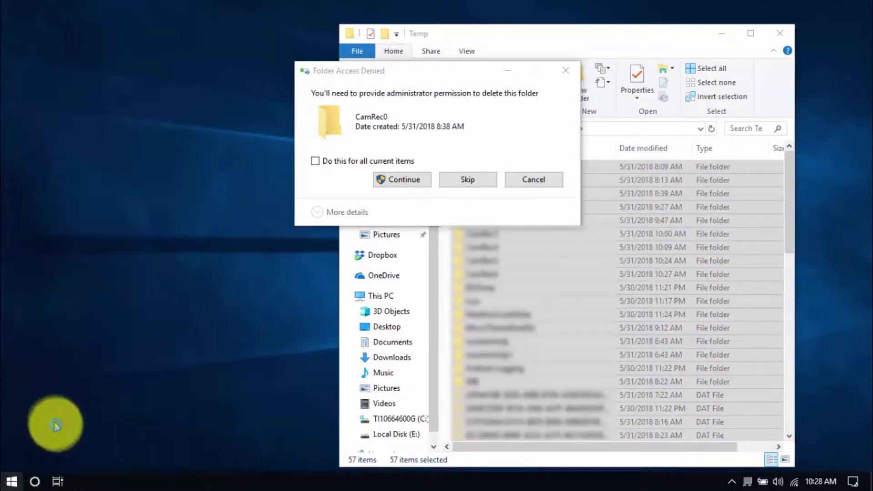
{"action": "type", "text": "temp"}
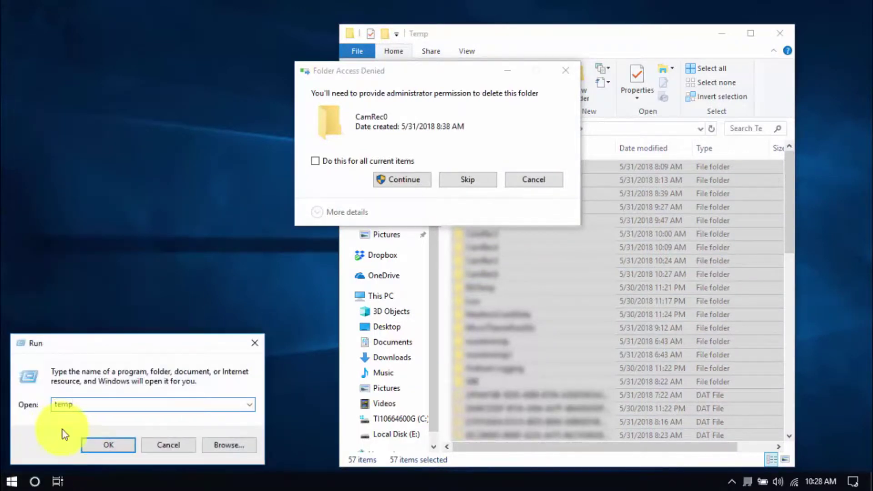
{"action": "left_click", "coordinate": [109, 445]}
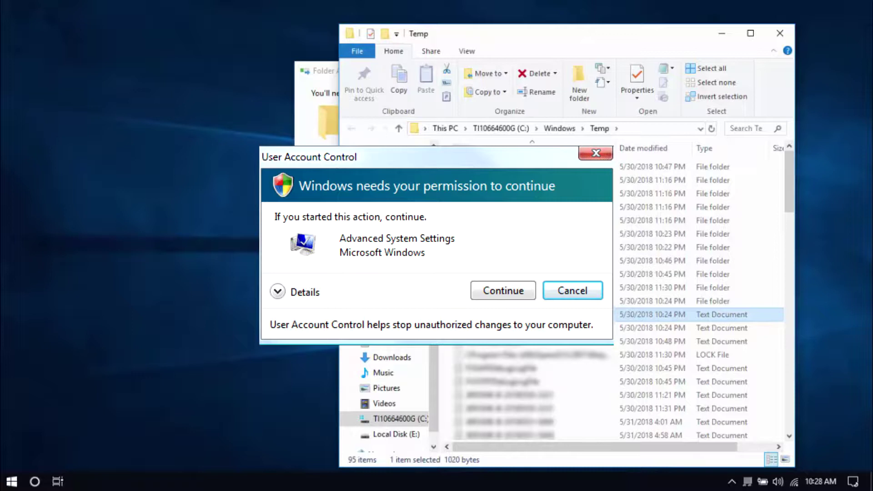
- Reach the Windows Prefetch folder by running 'prefetch' from the Win+X Run box
{"action": "right_click", "coordinate": [11, 482]}
{"action": "left_click", "coordinate": [49, 426]}
{"action": "type", "text": "prefe"}
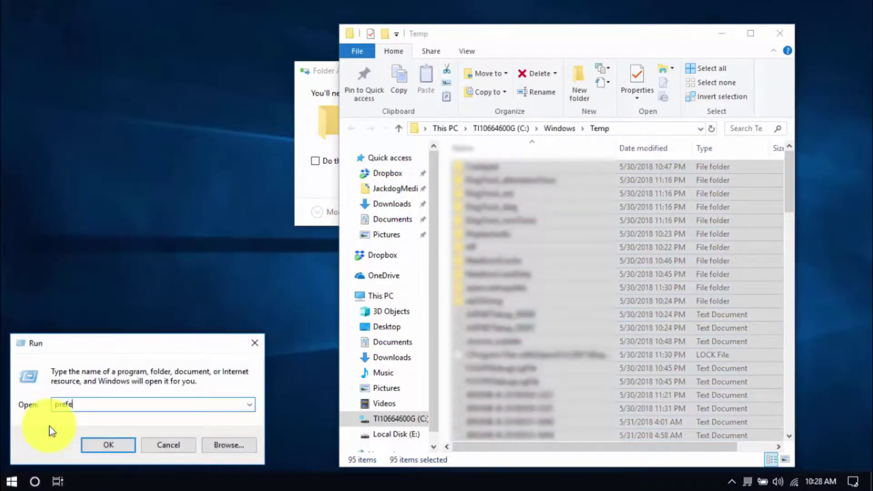
{"action": "type", "text": "tch"}
{"action": "key", "text": "Return"}
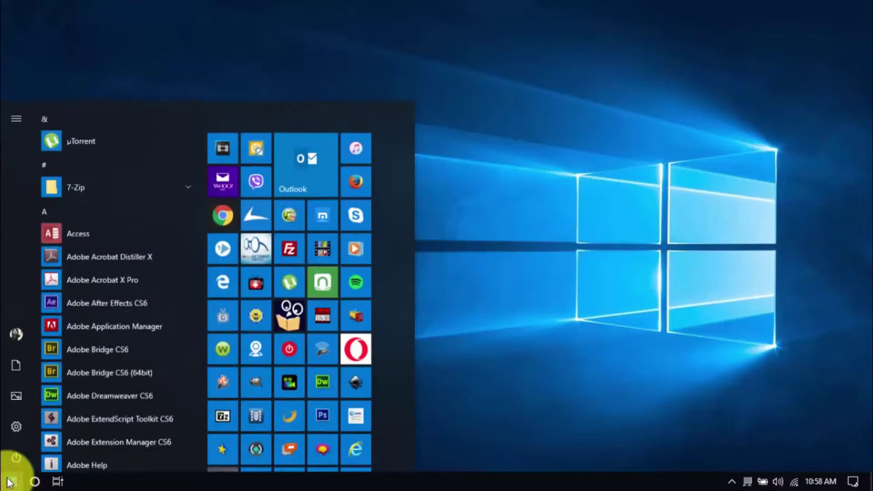
{"action": "type", "text": "disk cleanup"}
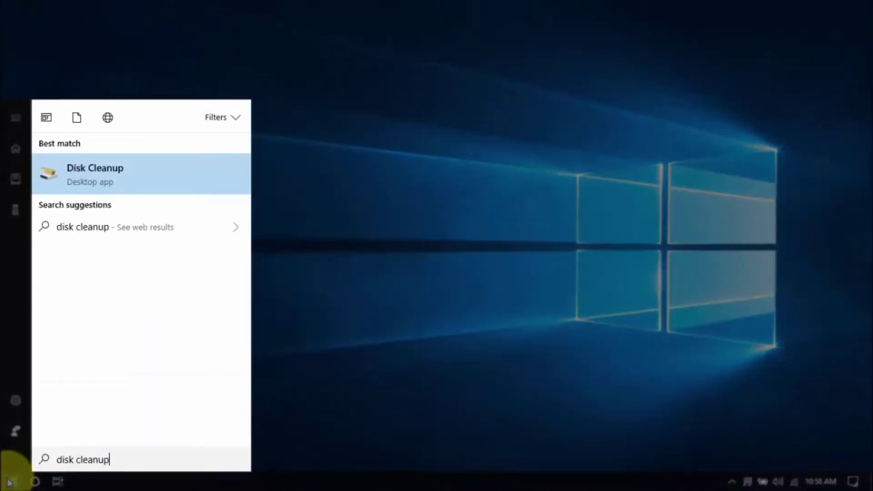
- Launch Disk Cleanup for drive C: and rescan with system files included to list freeable space
{"action": "key", "text": "Return"}
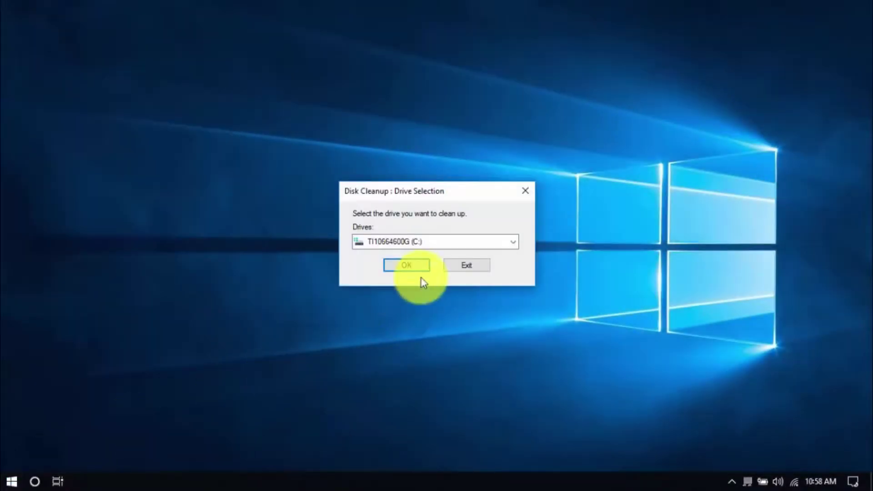
{"action": "left_click", "coordinate": [418, 273]}
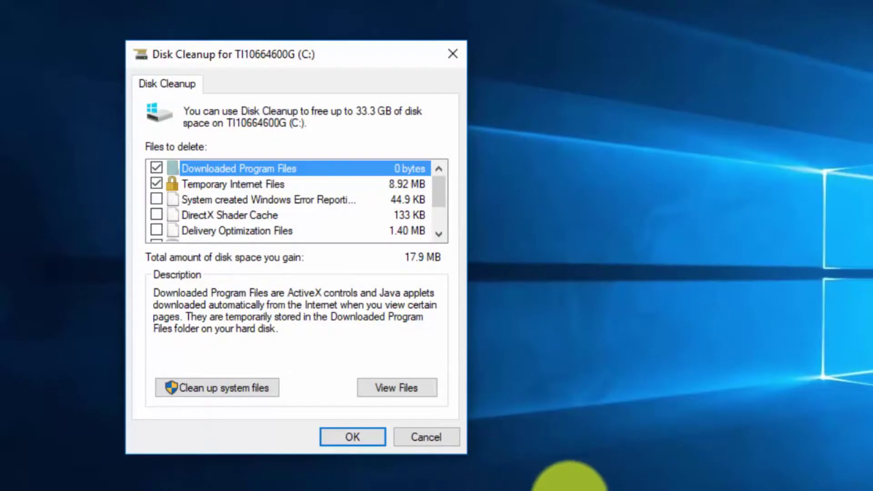
{"action": "left_click", "coordinate": [241, 381]}
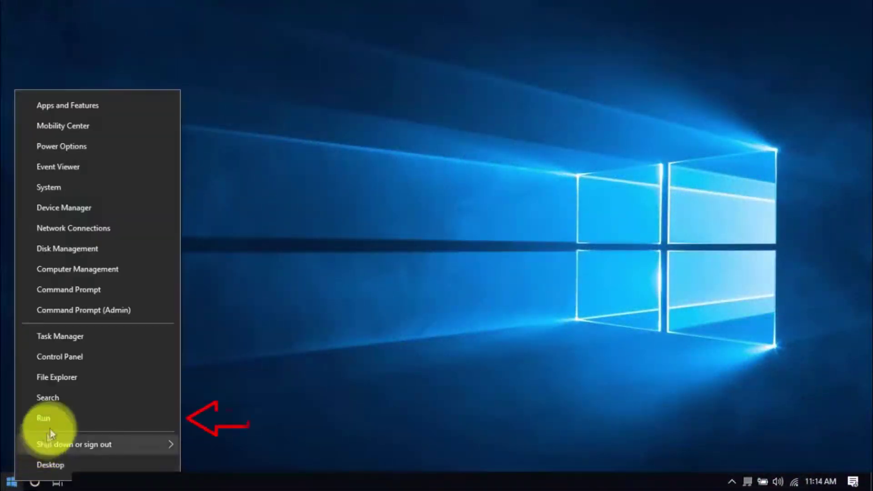
- Launch Registry Editor via Run and navigate to HKEY_CURRENT_USER\Control Panel\Mouse
{"action": "left_click", "coordinate": [52, 422]}
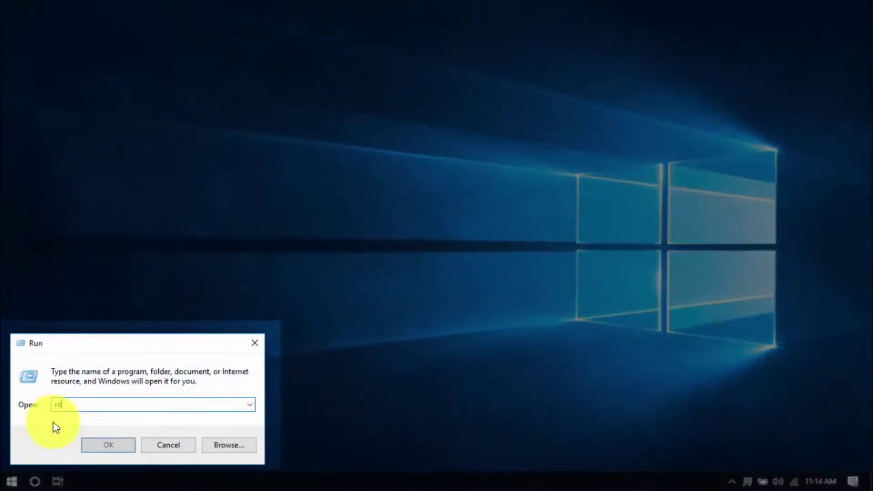
{"action": "type", "text": "regedit"}
{"action": "key", "text": "Return"}
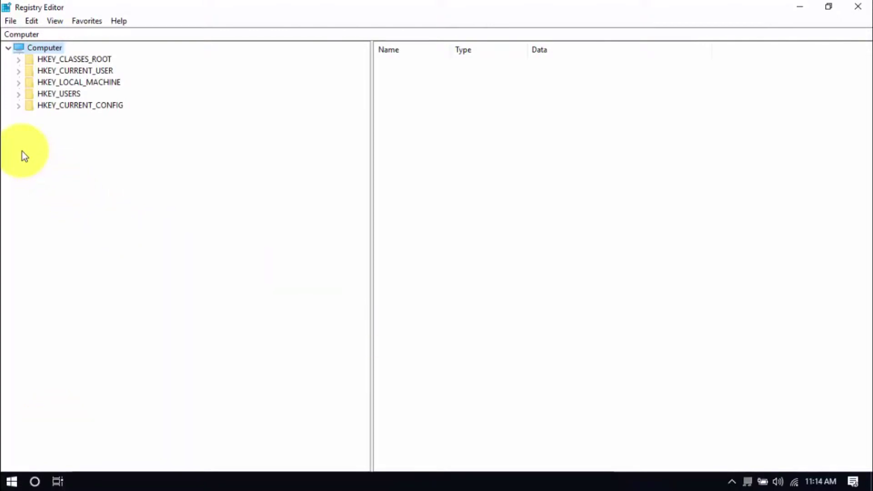
{"action": "left_click", "coordinate": [18, 70]}
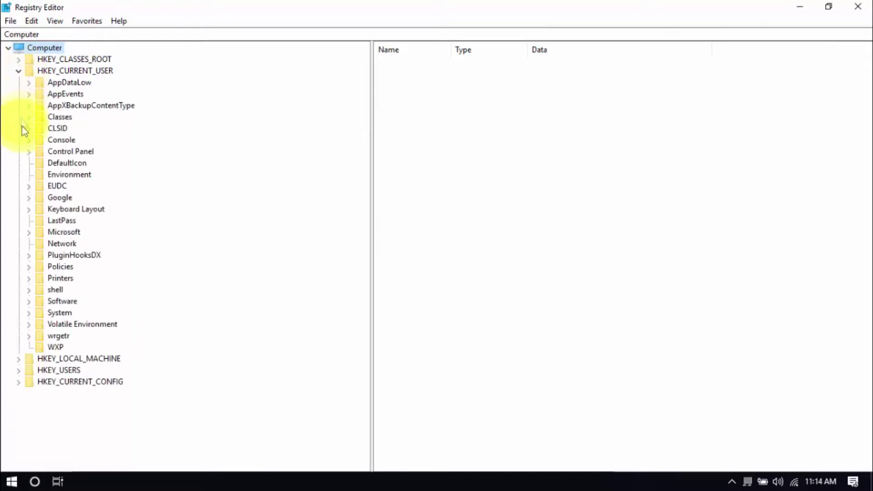
{"action": "left_click", "coordinate": [29, 152]}
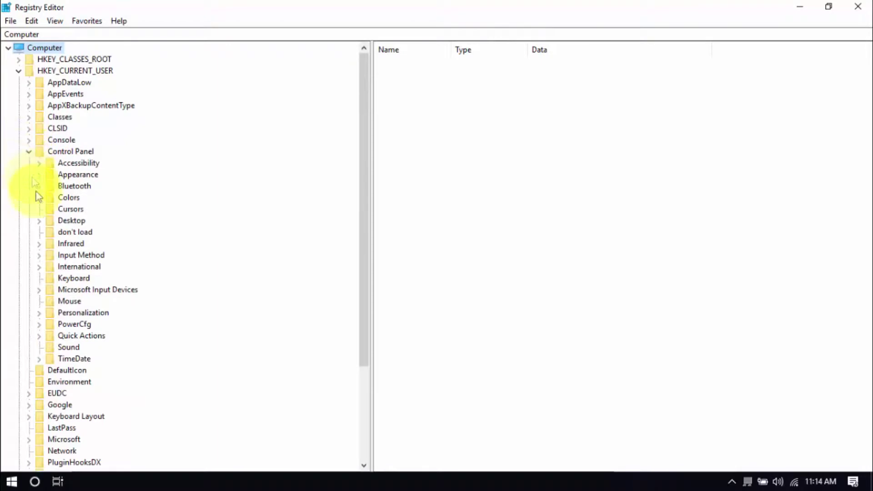
{"action": "left_click", "coordinate": [70, 301]}
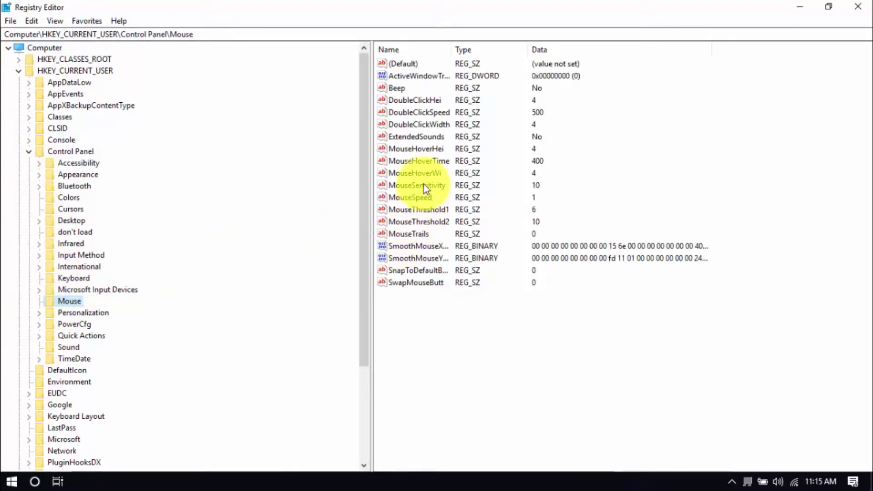
- Set MouseHoverTime to 10, then edit MenuShowDelay under Control Panel\Desktop to enter 10
{"action": "double_click", "coordinate": [419, 162]}
{"action": "type", "text": "10"}
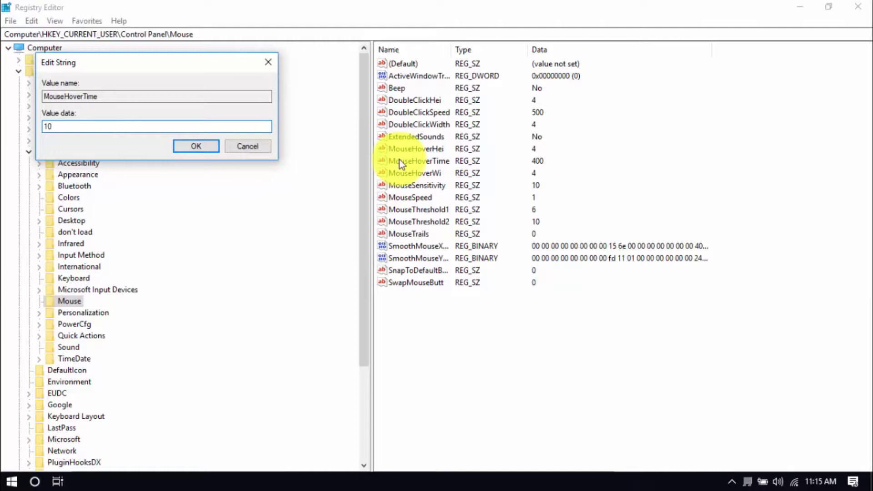
{"action": "key", "text": "Return"}
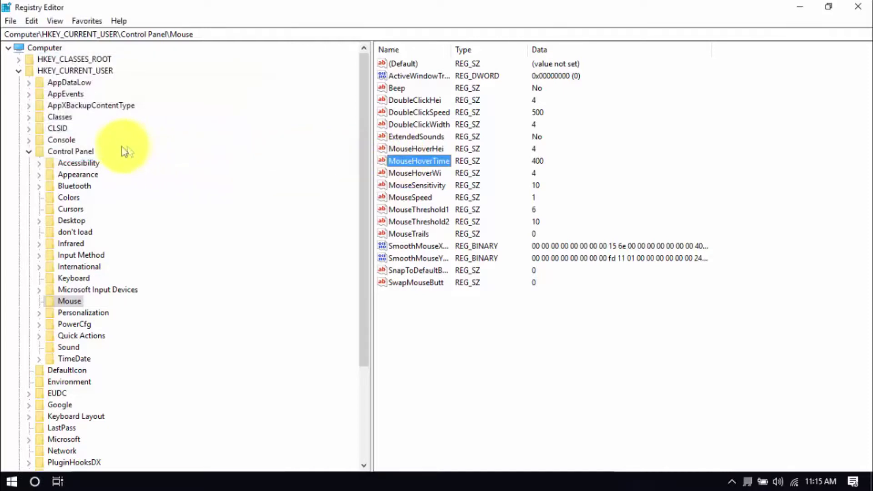
{"action": "left_click", "coordinate": [71, 221]}
{"action": "scroll", "coordinate": [495, 318], "scroll_direction": "down", "scroll_amount": 5}
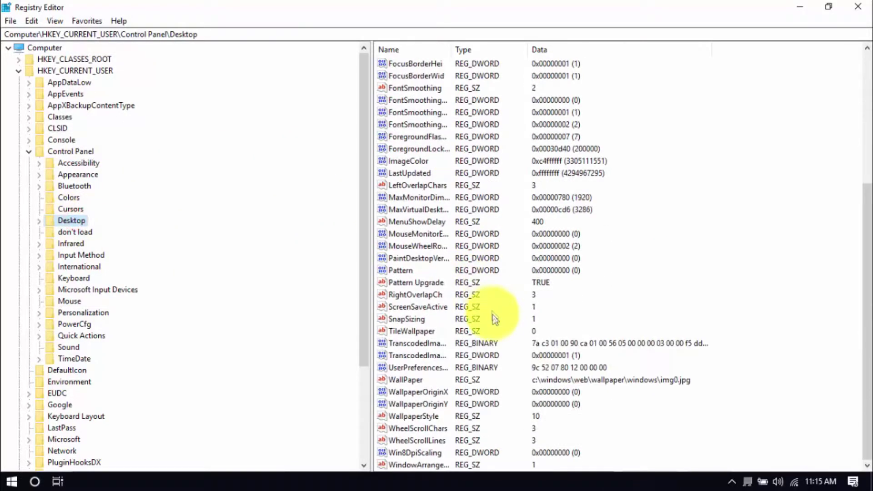
{"action": "left_click", "coordinate": [433, 223]}
{"action": "double_click", "coordinate": [434, 222]}
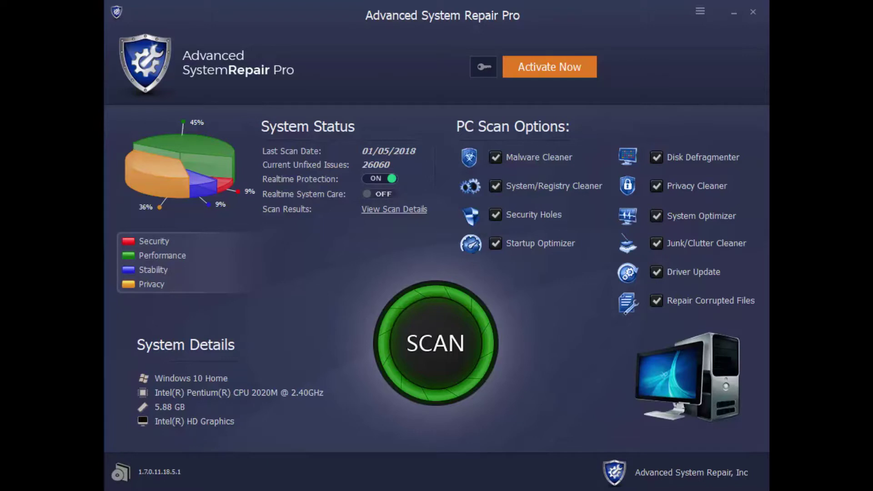
- Start a full PC scan in Advanced System Repair Pro to list items to clean and optimize
{"action": "left_click", "coordinate": [421, 364]}
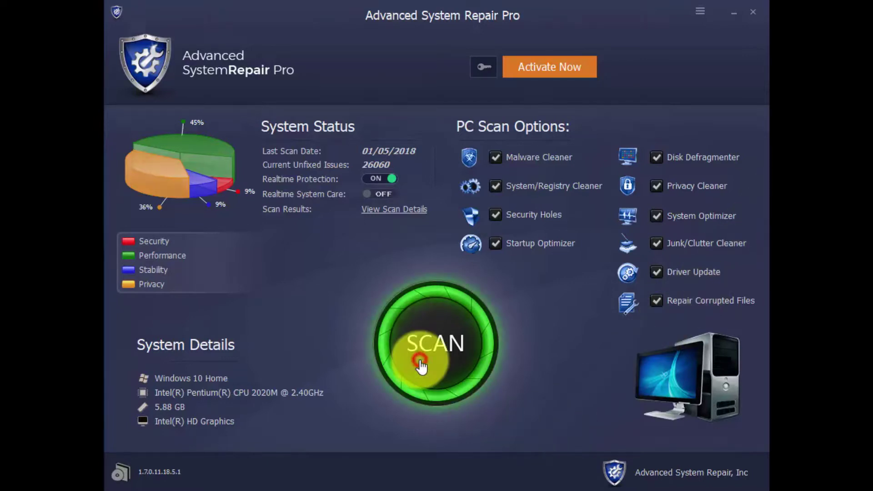